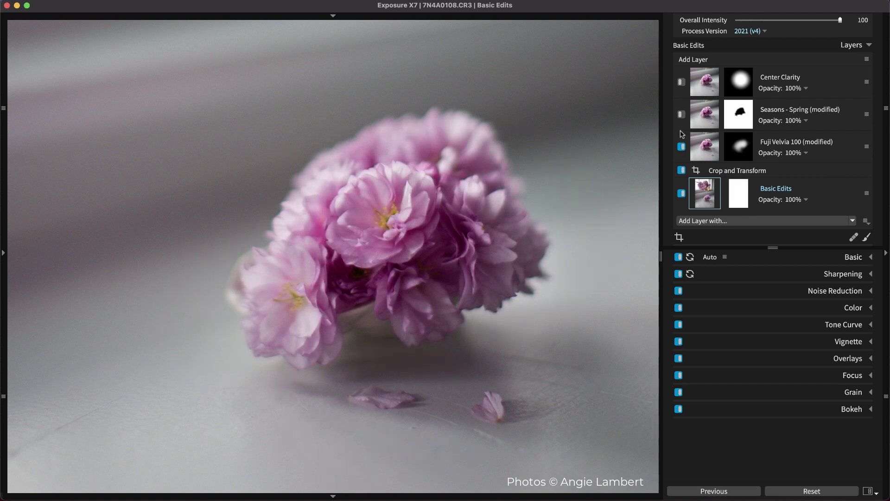
- Enable the Seasons - Spring and Center Clarity layers on the flower photo
{"action": "left_click", "coordinate": [682, 115]}
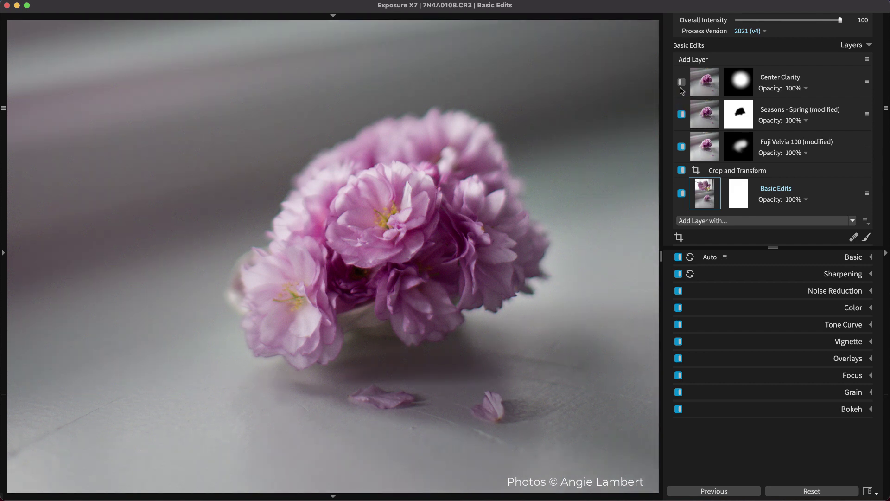
{"action": "left_click", "coordinate": [681, 84]}
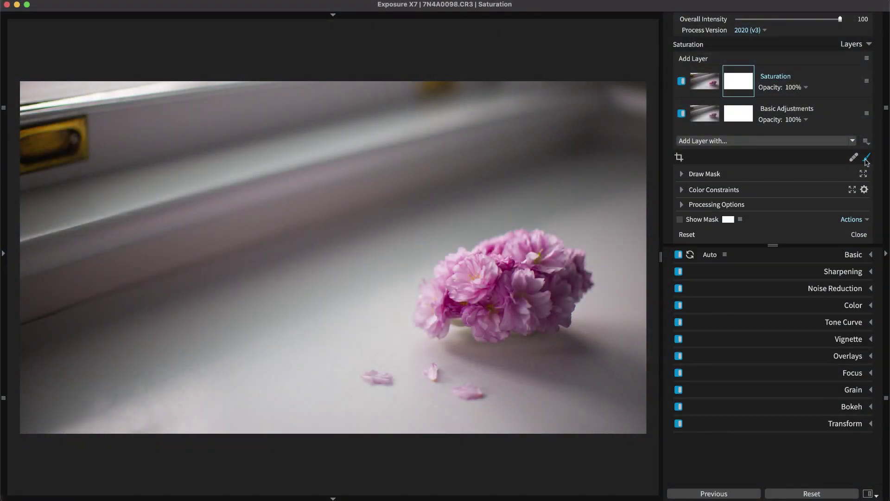
- Paint the Saturation layer's mask over the flower with Brush A, raising flow to 71 midway
{"action": "left_click", "coordinate": [685, 174]}
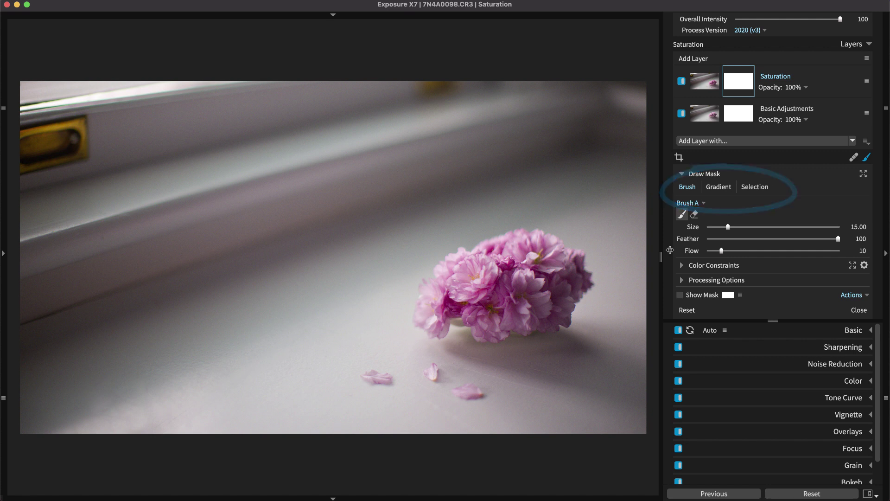
{"action": "mouse_move", "coordinate": [525, 311]}
{"action": "left_mouse_down"}
{"action": "mouse_move", "coordinate": [491, 286]}
{"action": "mouse_move", "coordinate": [439, 302]}
{"action": "mouse_move", "coordinate": [500, 312]}
{"action": "mouse_move", "coordinate": [536, 299]}
{"action": "mouse_move", "coordinate": [530, 281]}
{"action": "mouse_move", "coordinate": [552, 270]}
{"action": "mouse_move", "coordinate": [580, 281]}
{"action": "mouse_move", "coordinate": [579, 268]}
{"action": "mouse_move", "coordinate": [535, 315]}
{"action": "mouse_move", "coordinate": [478, 341]}
{"action": "mouse_move", "coordinate": [447, 330]}
{"action": "mouse_move", "coordinate": [476, 308]}
{"action": "mouse_move", "coordinate": [523, 327]}
{"action": "mouse_move", "coordinate": [541, 282]}
{"action": "left_mouse_up"}
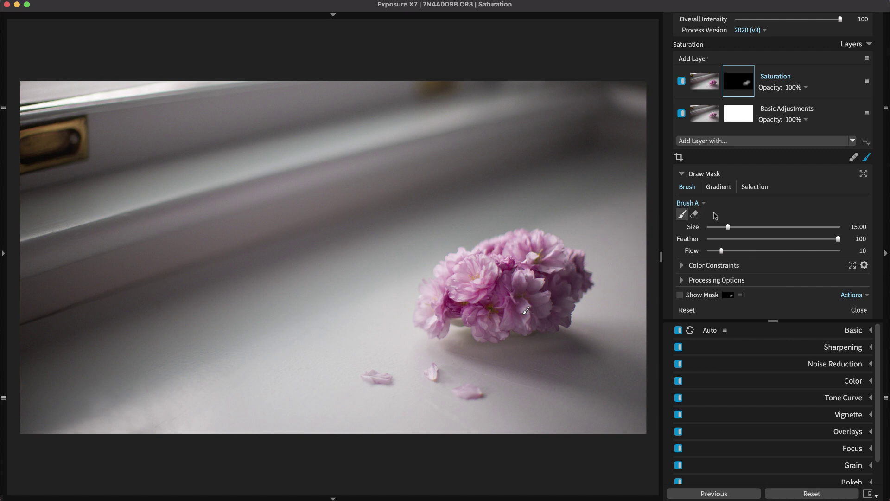
{"action": "left_click_drag", "start_coordinate": [742, 251], "coordinate": [802, 256]}
{"action": "mouse_move", "coordinate": [424, 310]}
{"action": "left_mouse_down"}
{"action": "mouse_move", "coordinate": [460, 296]}
{"action": "mouse_move", "coordinate": [504, 255]}
{"action": "mouse_move", "coordinate": [542, 298]}
{"action": "mouse_move", "coordinate": [518, 281]}
{"action": "left_mouse_up"}
{"action": "left_click", "coordinate": [868, 158]}
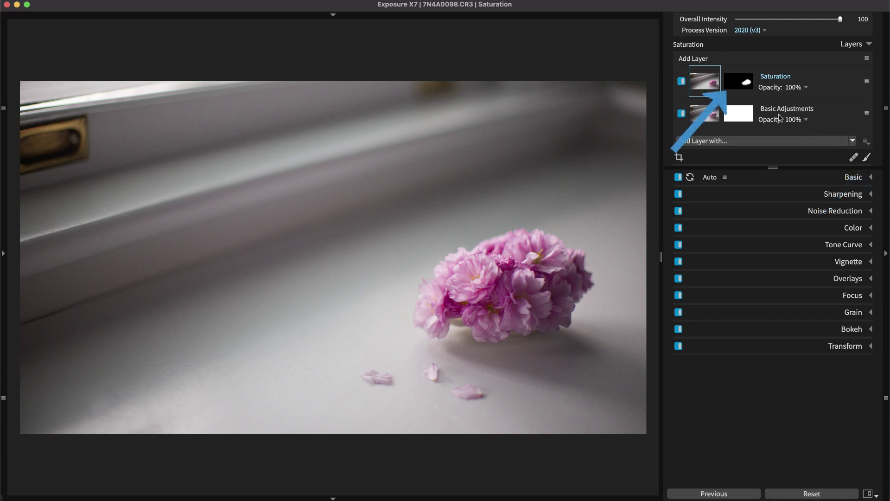
- Set brush flow to 10 and size to 58.56, and save it as preset 'Brush C'
{"action": "left_click", "coordinate": [741, 90]}
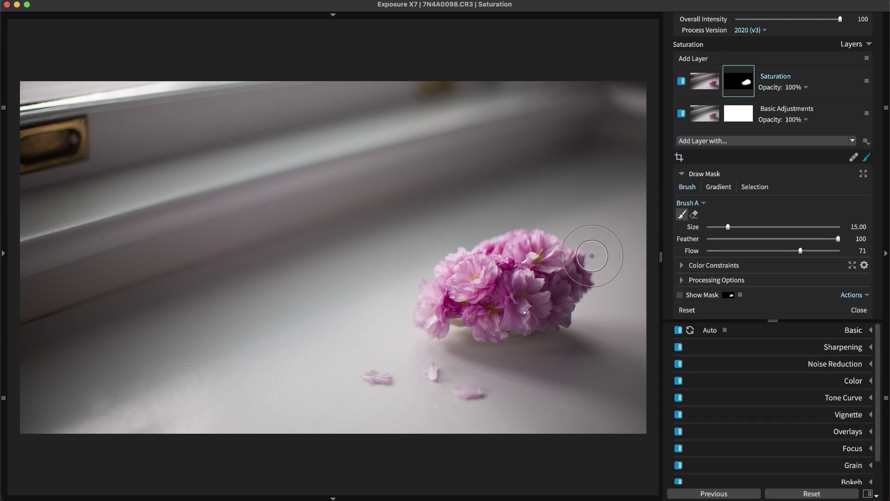
{"action": "key", "text": "1"}
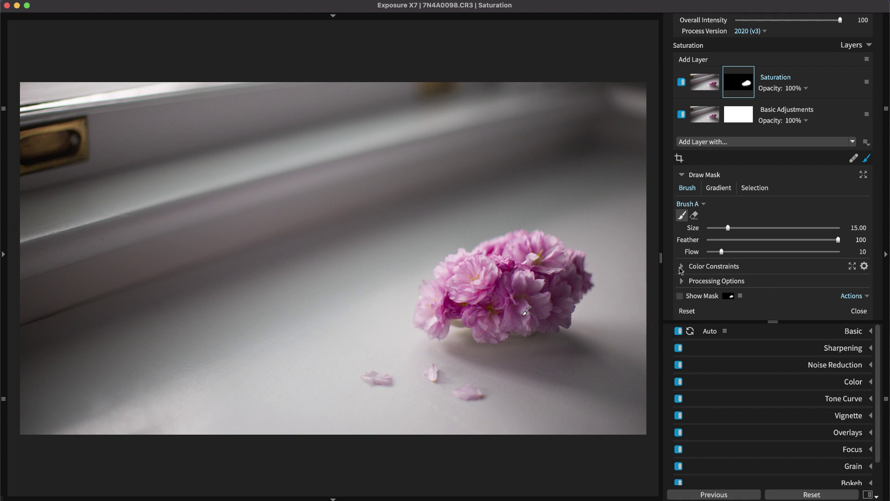
{"action": "left_click_drag", "start_coordinate": [728, 228], "coordinate": [785, 228]}
{"action": "left_click", "coordinate": [704, 205]}
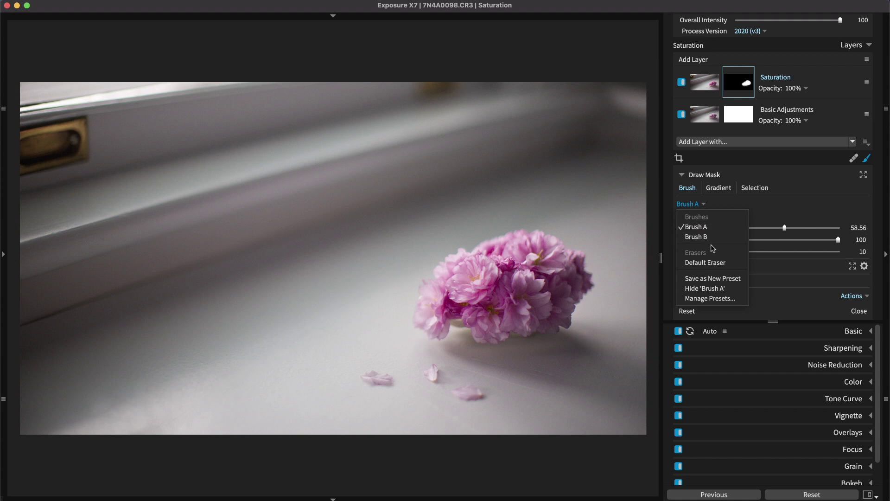
{"action": "left_click", "coordinate": [724, 279]}
{"action": "type", "text": "Brush C"}
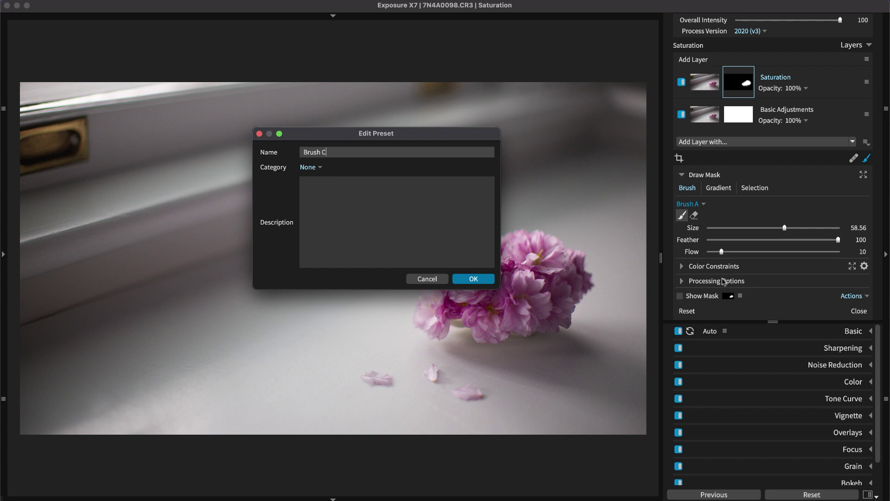
{"action": "key", "text": "Return"}
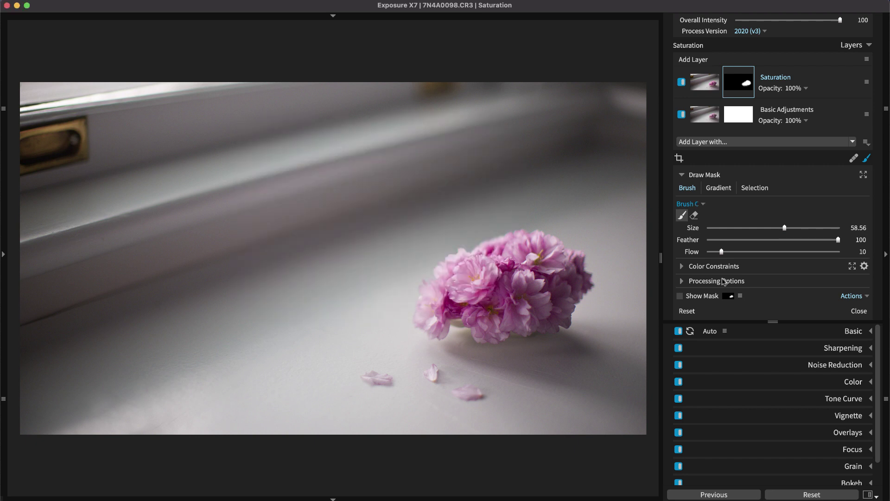
- Return to Brush A, then cycle through Default Eraser, Brush A, Brush C and Brush B presets
{"action": "left_click", "coordinate": [702, 205]}
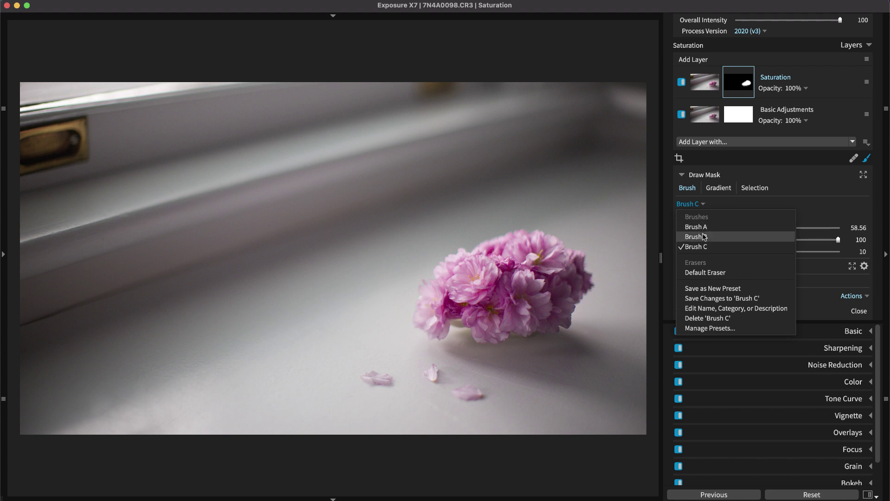
{"action": "left_click", "coordinate": [707, 226]}
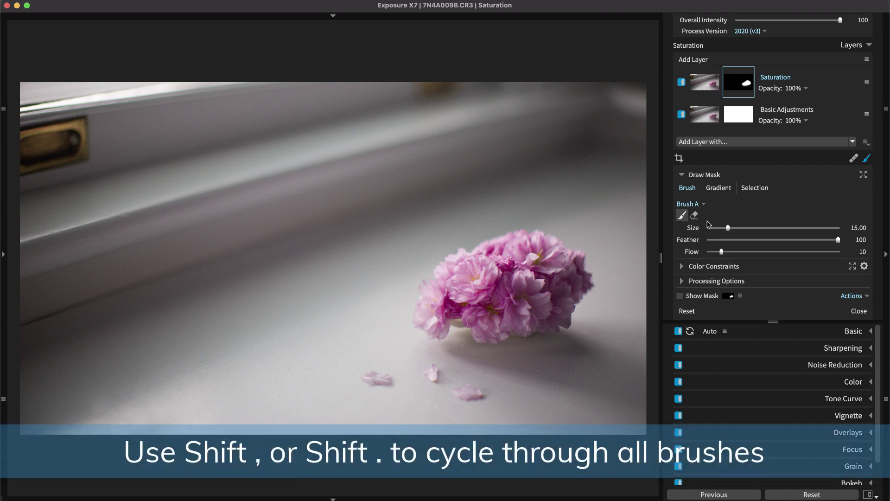
{"action": "key", "text": "shift+period"}
{"action": "key", "text": "shift+comma"}
{"action": "key", "text": "shift+period"}
{"action": "key", "text": "shift+period"}
{"action": "key", "text": "shift+comma"}
{"action": "key", "text": "shift+comma"}
{"action": "key", "text": "shift+comma"}
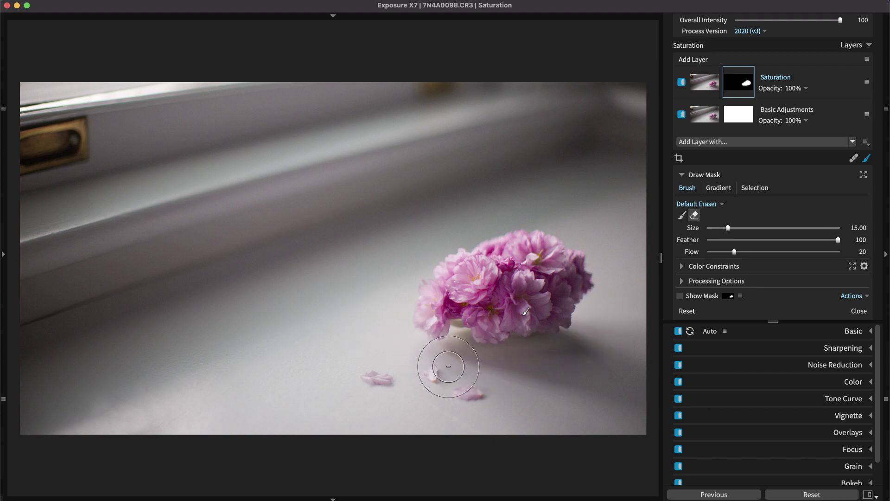
{"action": "left_click", "coordinate": [680, 296]}
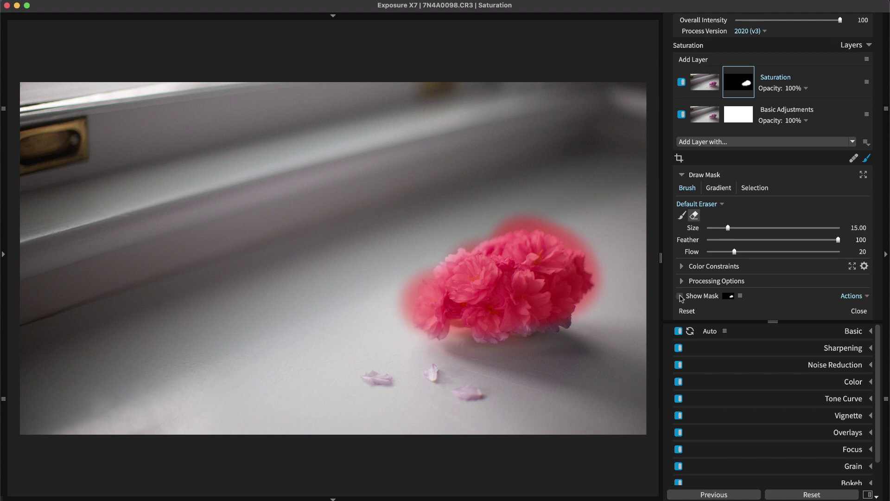
{"action": "left_click", "coordinate": [681, 297]}
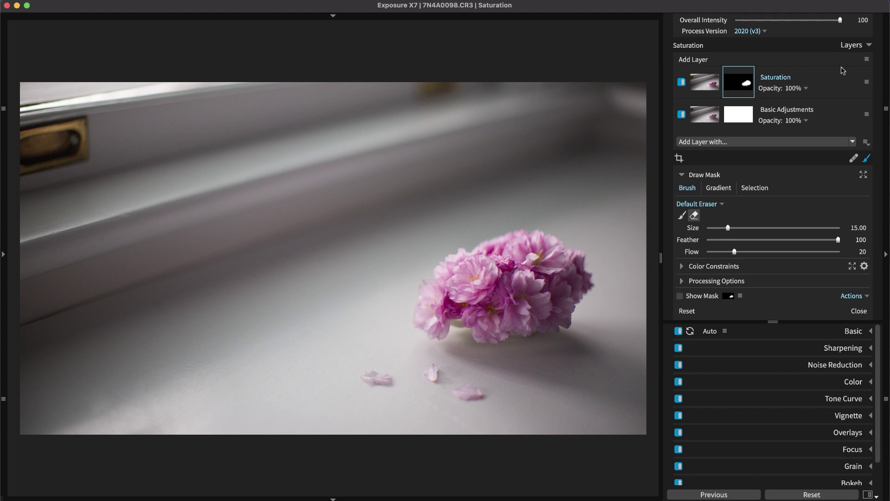
- Switch the Layers panel to Large Thumbnails and set the Saturation layer's opacity to 87%
{"action": "left_click", "coordinate": [867, 59]}
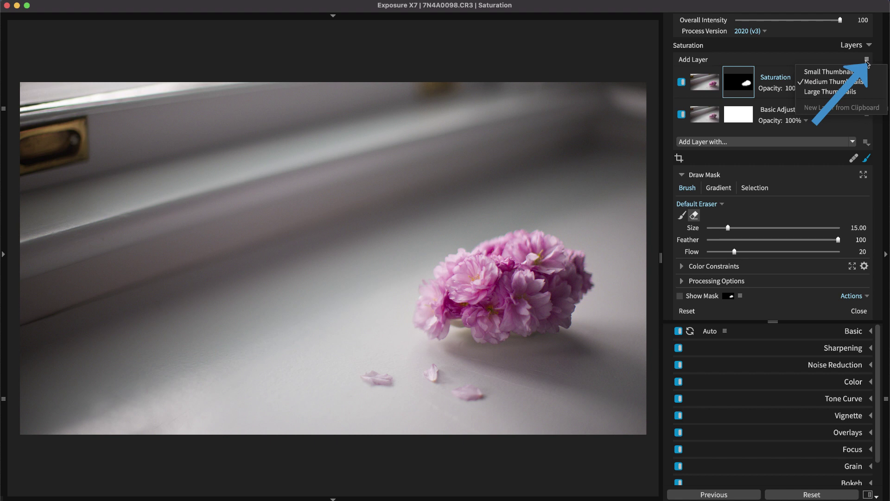
{"action": "left_click", "coordinate": [846, 92]}
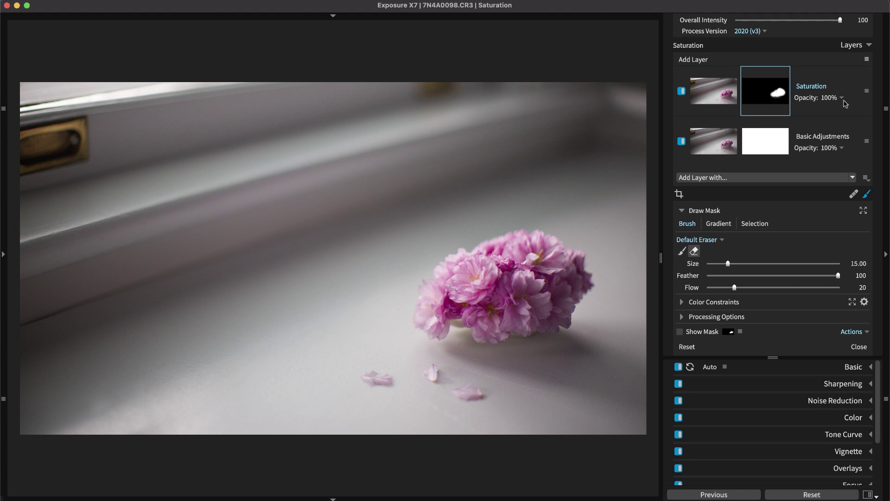
{"action": "left_click", "coordinate": [841, 99]}
{"action": "mouse_move", "coordinate": [840, 126]}
{"action": "left_mouse_down"}
{"action": "mouse_move", "coordinate": [750, 129]}
{"action": "mouse_move", "coordinate": [824, 128]}
{"action": "left_mouse_up"}
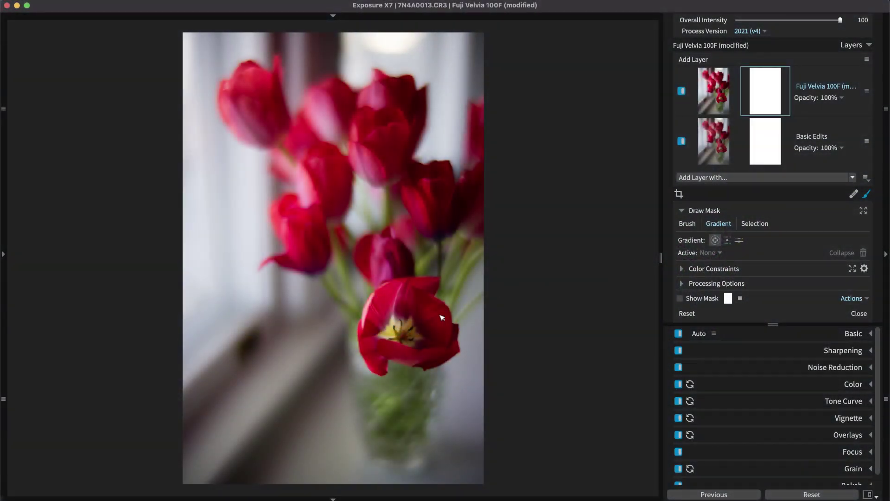
- Add a radial gradient mask over the tulips, stretching, feathering and repositioning it
{"action": "left_click", "coordinate": [432, 324]}
{"action": "left_click_drag", "start_coordinate": [432, 324], "coordinate": [367, 285]}
{"action": "left_click_drag", "start_coordinate": [363, 227], "coordinate": [358, 177]}
{"action": "left_click_drag", "start_coordinate": [481, 171], "coordinate": [559, 146]}
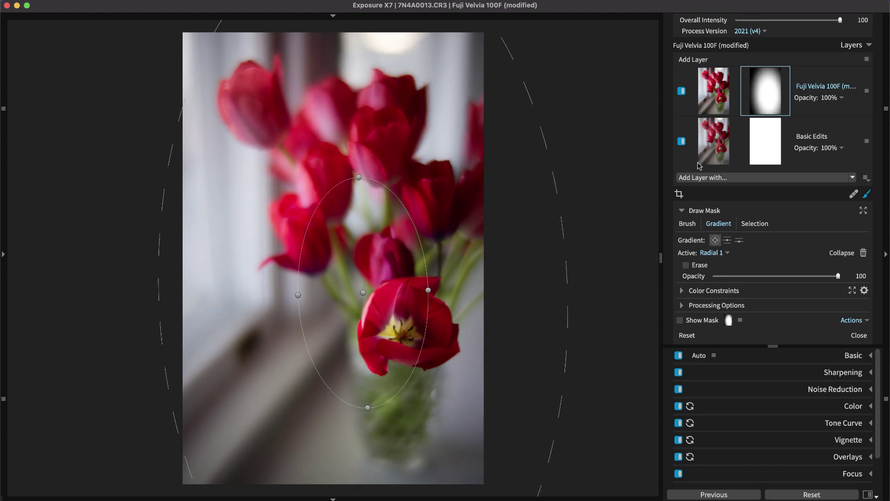
{"action": "left_click", "coordinate": [866, 195]}
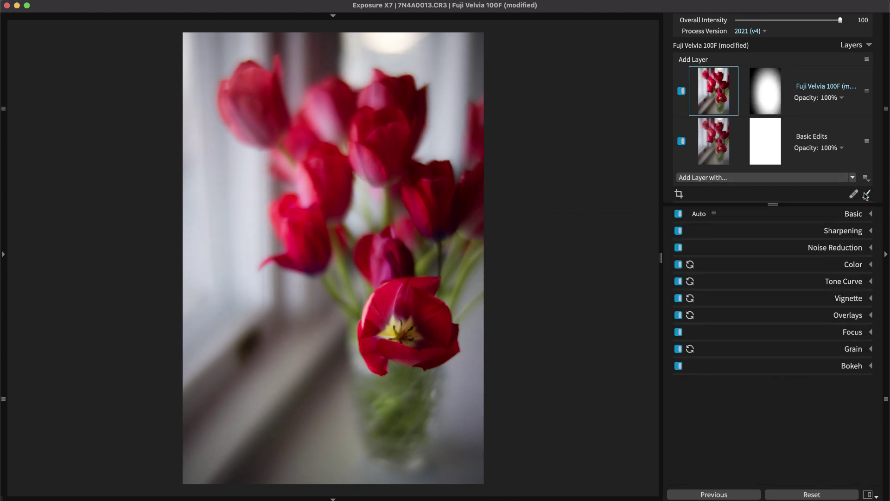
{"action": "left_click", "coordinate": [866, 195]}
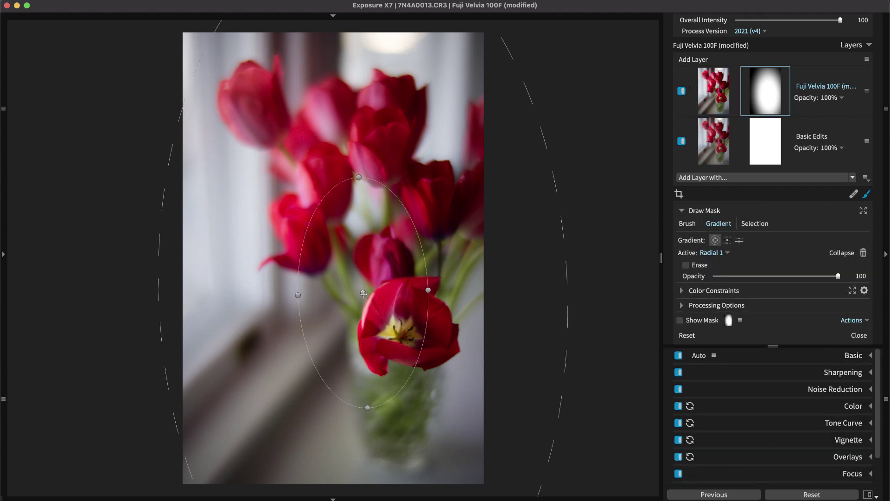
{"action": "left_click_drag", "start_coordinate": [363, 293], "coordinate": [410, 295]}
{"action": "left_click_drag", "start_coordinate": [404, 201], "coordinate": [409, 240]}
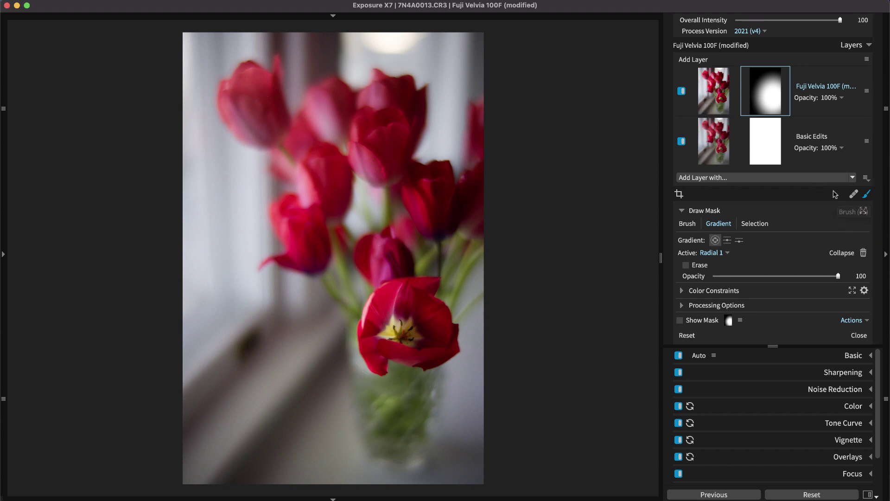
- Invert the radial gradient mask from the mask Actions list
{"action": "left_click", "coordinate": [853, 320]}
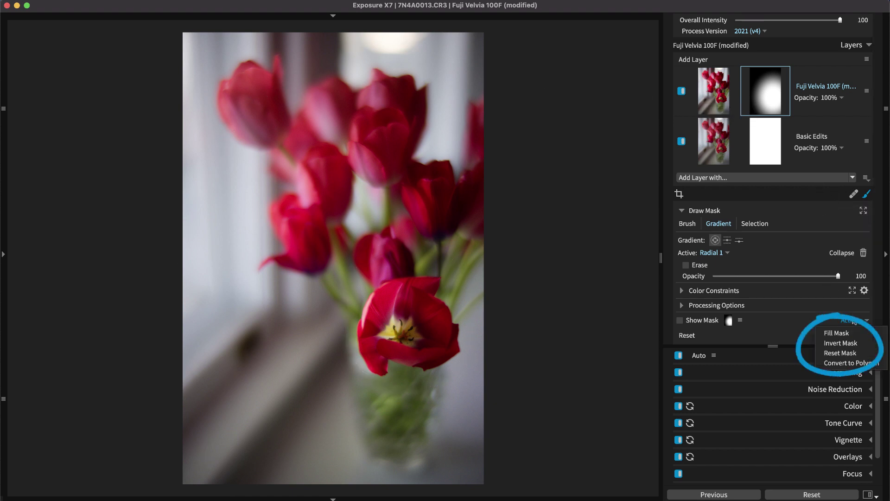
{"action": "left_click", "coordinate": [858, 343]}
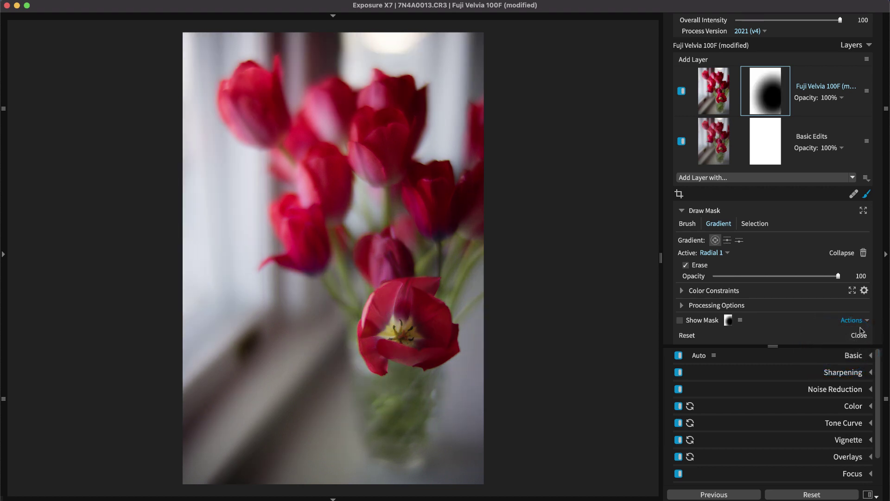
{"action": "left_click", "coordinate": [860, 322]}
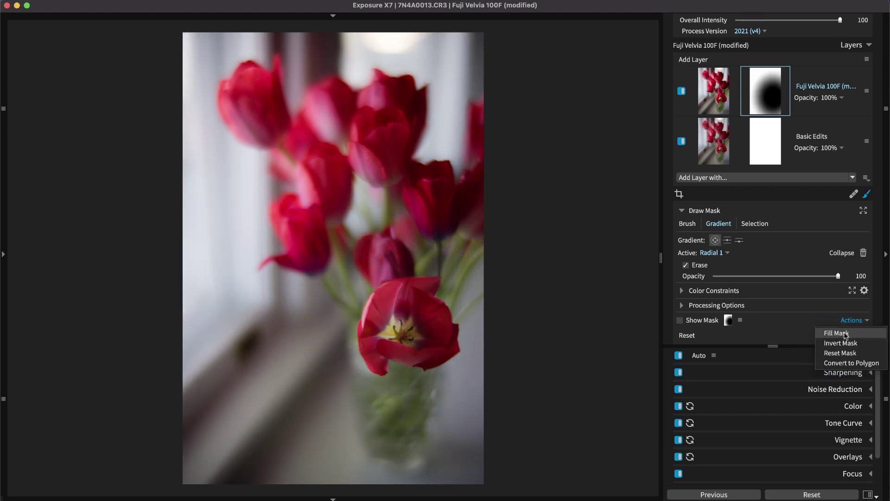
{"action": "left_click", "coordinate": [834, 343]}
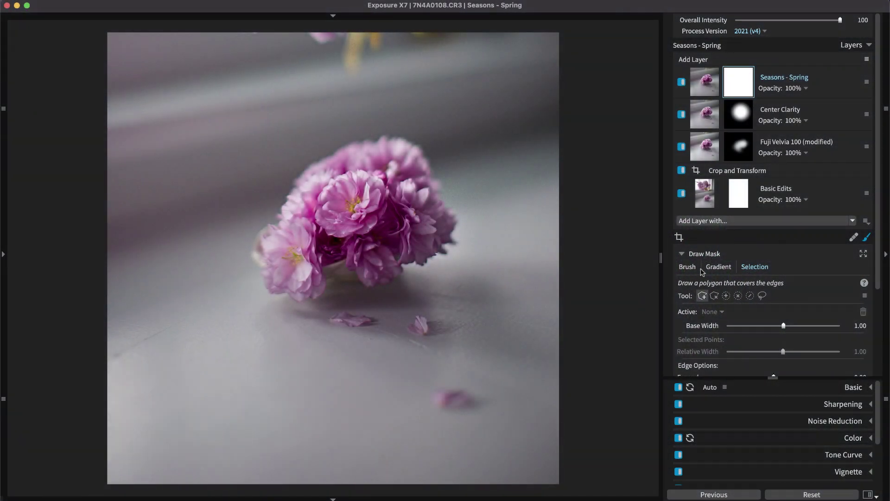
- Lasso-select the pink flower and invert the mask so Seasons - Spring affects the background
{"action": "left_click", "coordinate": [762, 296]}
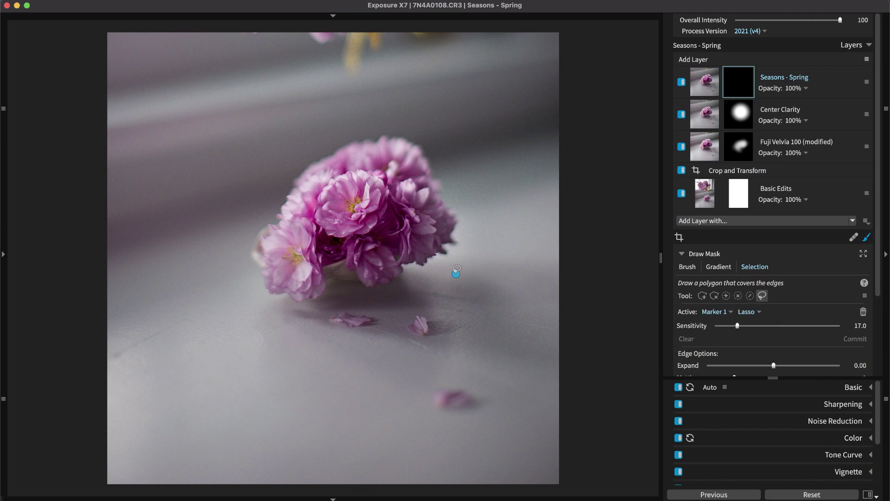
{"action": "mouse_move", "coordinate": [456, 273]}
{"action": "left_mouse_down"}
{"action": "mouse_move", "coordinate": [461, 140]}
{"action": "mouse_move", "coordinate": [401, 112]}
{"action": "mouse_move", "coordinate": [294, 134]}
{"action": "mouse_move", "coordinate": [213, 204]}
{"action": "mouse_move", "coordinate": [219, 262]}
{"action": "mouse_move", "coordinate": [247, 292]}
{"action": "mouse_move", "coordinate": [289, 301]}
{"action": "mouse_move", "coordinate": [413, 296]}
{"action": "mouse_move", "coordinate": [404, 275]}
{"action": "left_mouse_up"}
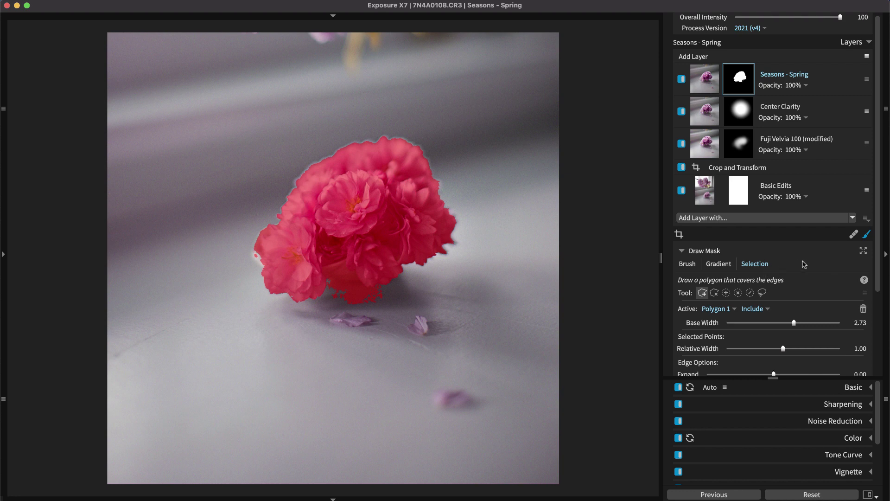
{"action": "scroll", "coordinate": [807, 264], "scroll_direction": "down", "scroll_amount": 5}
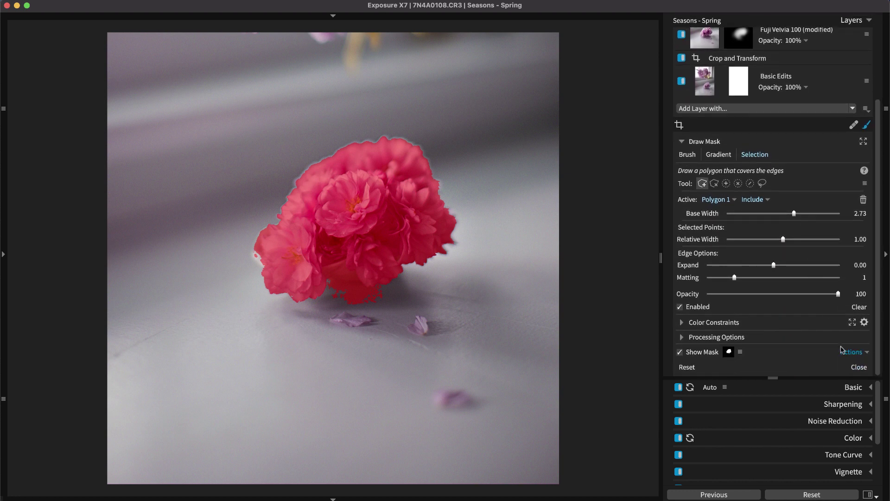
{"action": "left_click", "coordinate": [850, 351]}
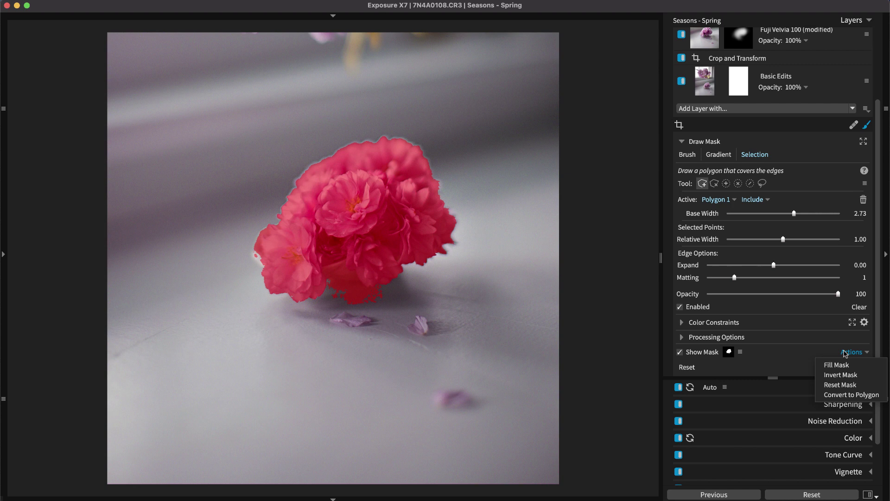
{"action": "left_click", "coordinate": [849, 376]}
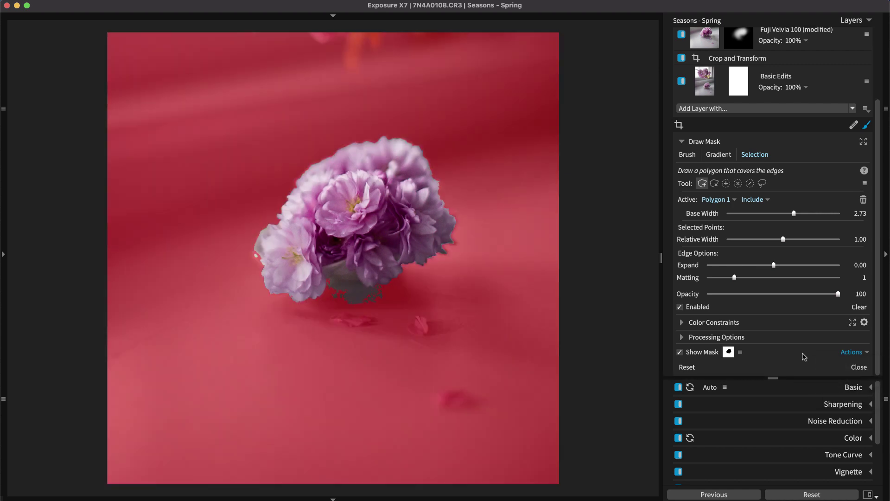
{"action": "scroll", "coordinate": [830, 185], "scroll_direction": "up", "scroll_amount": 5}
- Duplicate the Seasons - Spring layer and invert the copy's mask to cover only the flower
{"action": "right_click", "coordinate": [824, 77]}
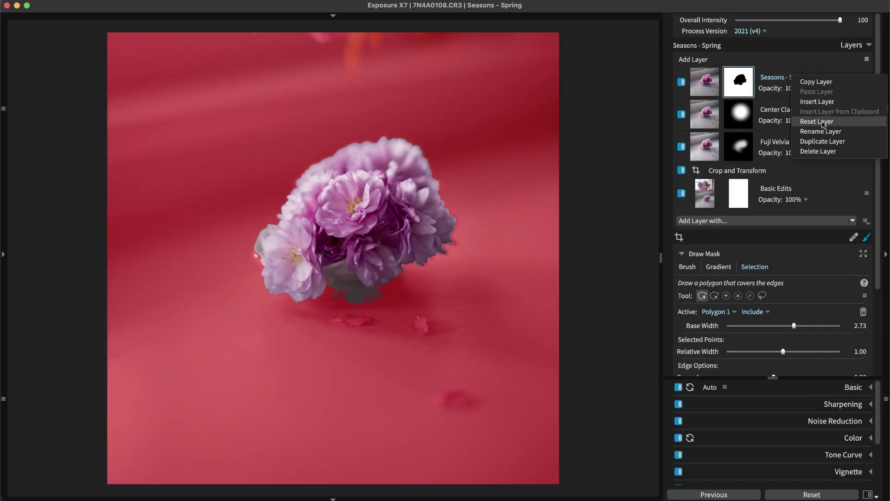
{"action": "left_click", "coordinate": [823, 142]}
{"action": "left_click", "coordinate": [747, 80]}
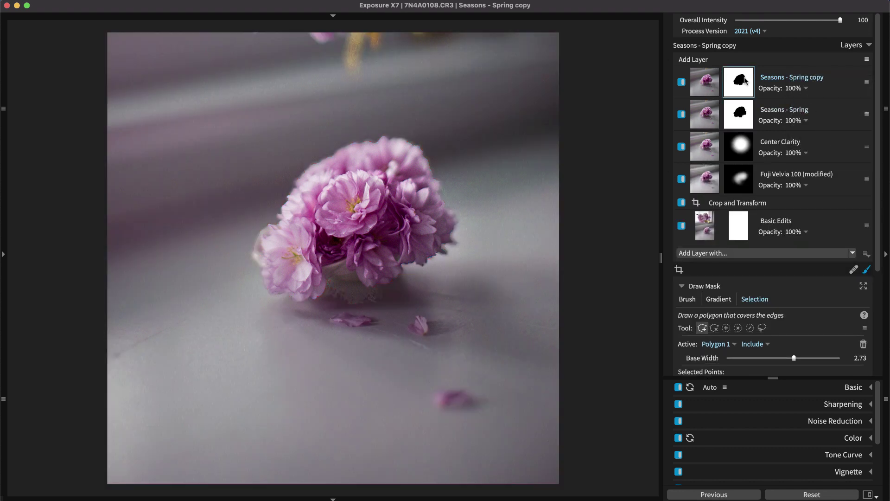
{"action": "scroll", "coordinate": [749, 324], "scroll_direction": "down", "scroll_amount": 3}
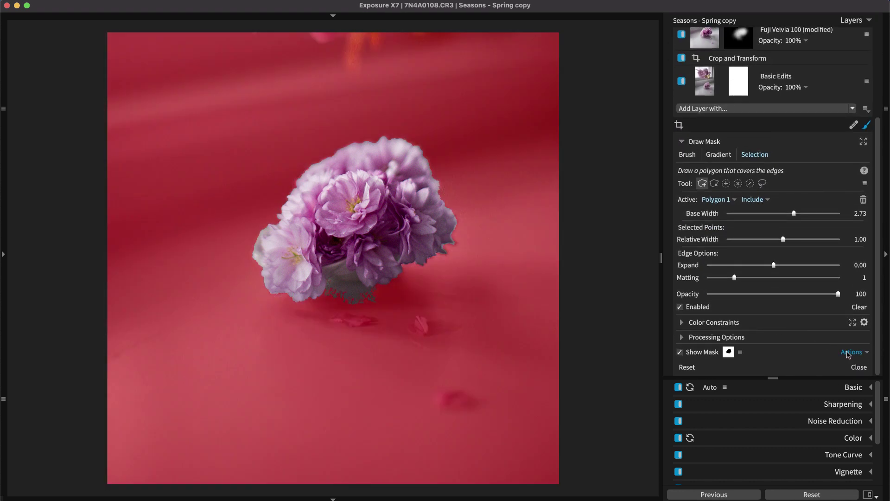
{"action": "left_click", "coordinate": [848, 353]}
{"action": "left_click", "coordinate": [845, 376]}
{"action": "scroll", "coordinate": [714, 257], "scroll_direction": "up", "scroll_amount": 3}
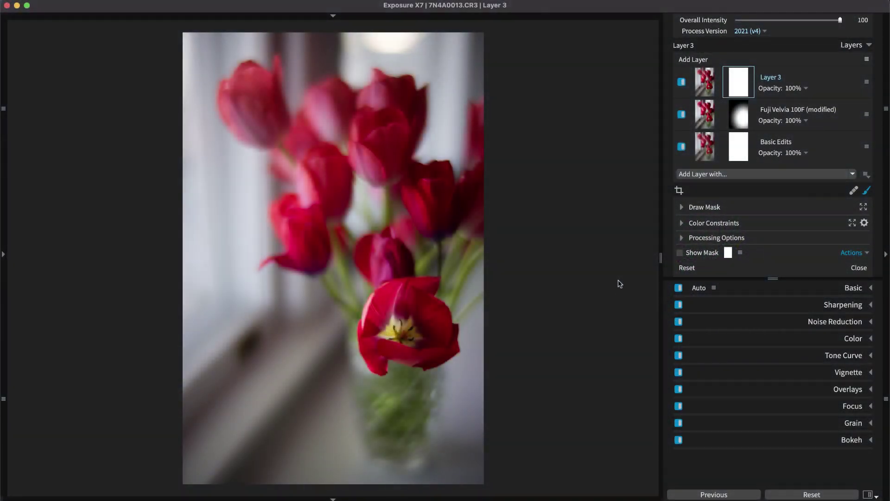
- Constrain Layer 3's mask to the magenta hue preset, widening the hue range slightly
{"action": "left_click", "coordinate": [690, 225]}
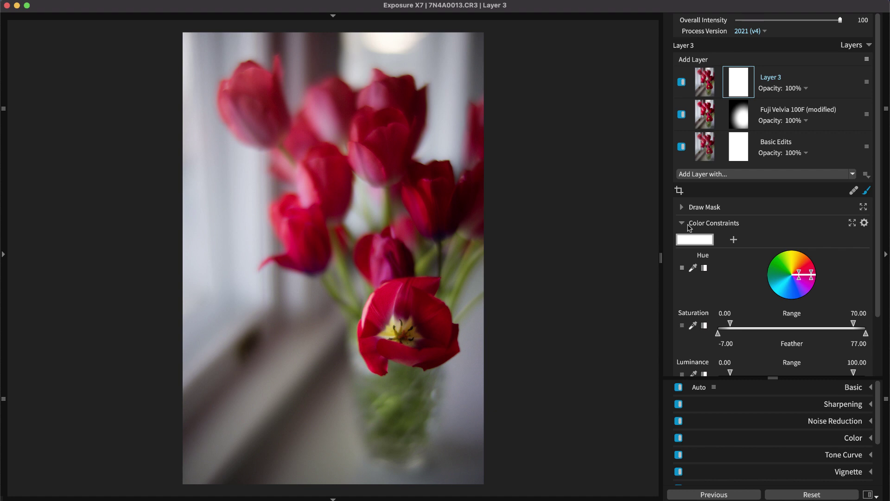
{"action": "left_click", "coordinate": [682, 268]}
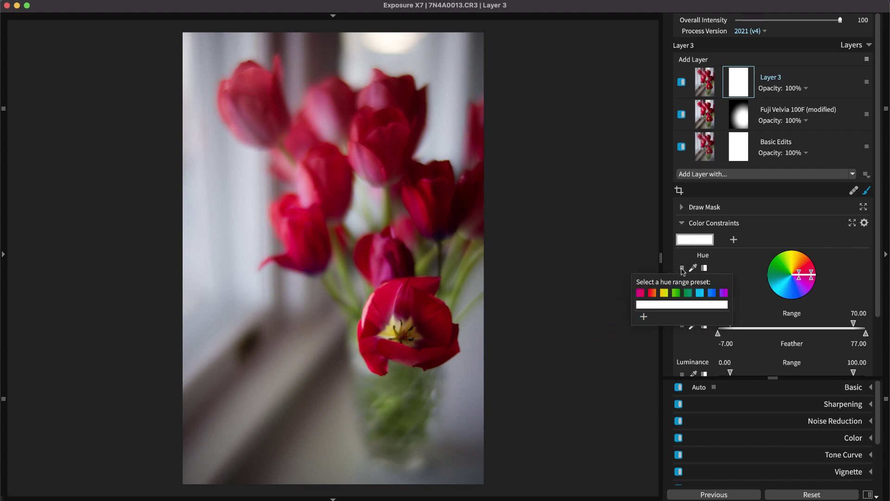
{"action": "left_click", "coordinate": [641, 293]}
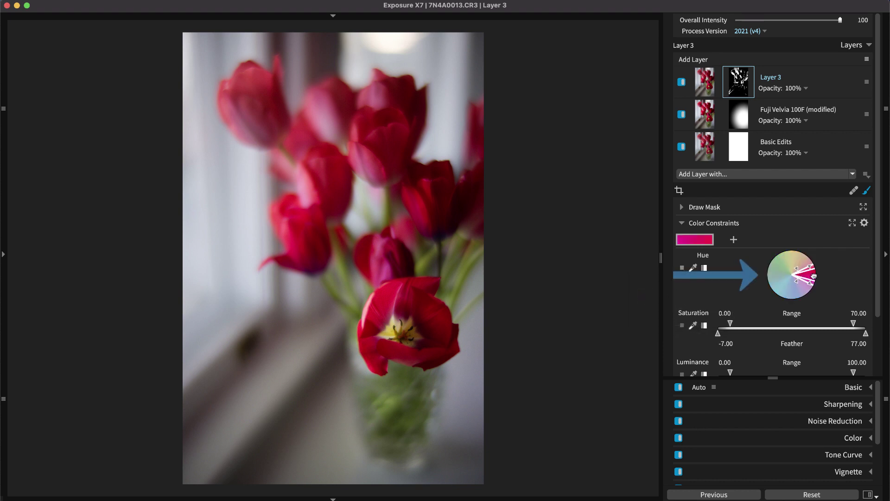
{"action": "left_click_drag", "start_coordinate": [814, 280], "coordinate": [833, 276]}
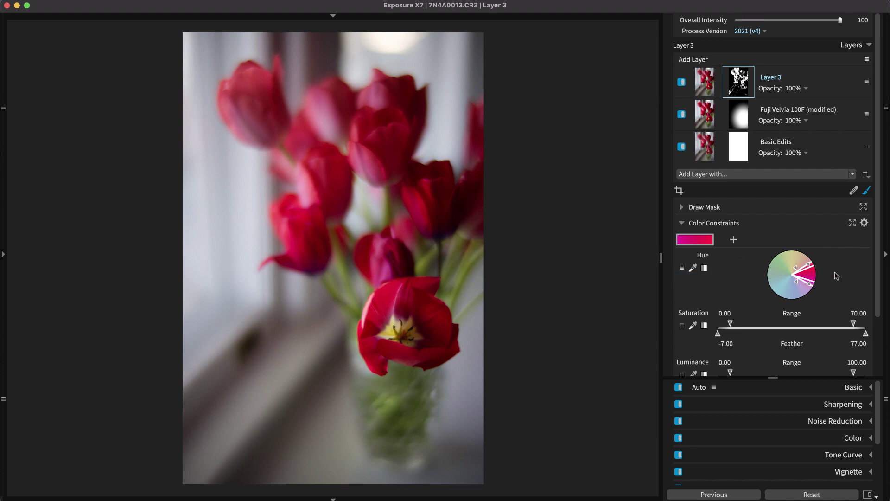
- Narrow the Saturation and Luminance ranges, excluding darkest tones, with Show Mask enabled
{"action": "left_click_drag", "start_coordinate": [729, 321], "coordinate": [757, 321]}
{"action": "scroll", "coordinate": [880, 331], "scroll_direction": "down", "scroll_amount": 3}
{"action": "left_click_drag", "start_coordinate": [866, 330], "coordinate": [850, 330]}
{"action": "scroll", "coordinate": [880, 331], "scroll_direction": "down", "scroll_amount": 1}
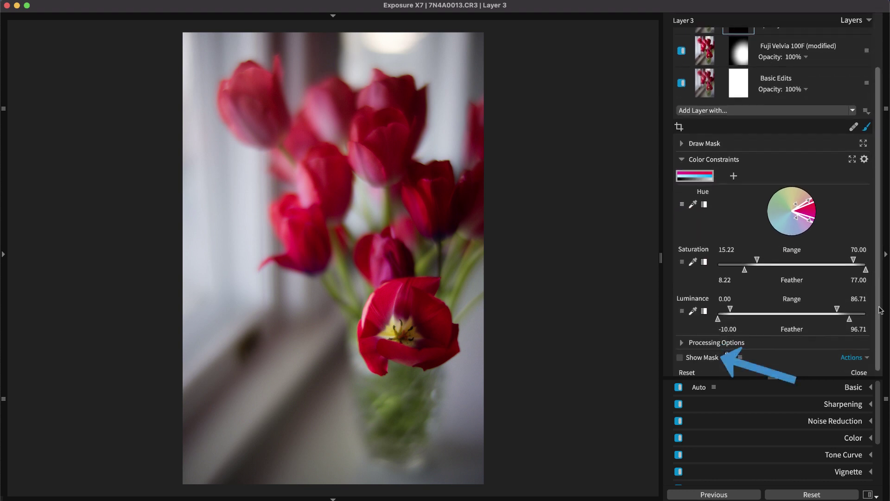
{"action": "left_click", "coordinate": [680, 353]}
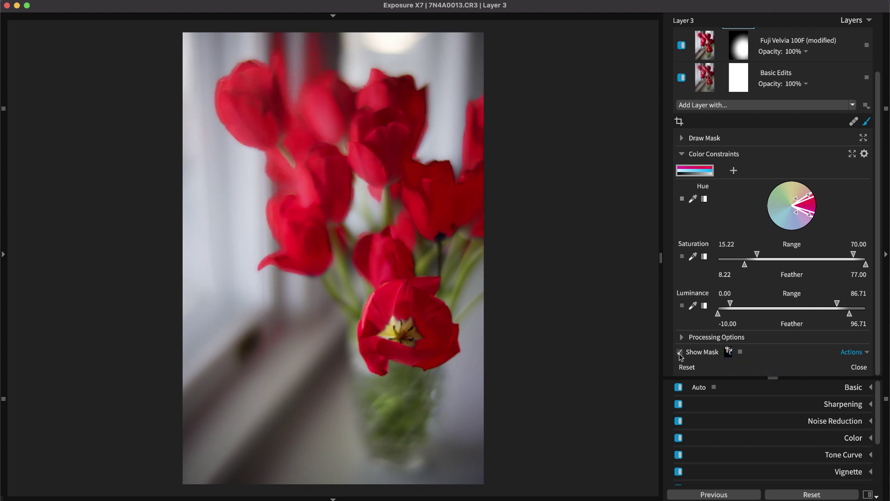
{"action": "left_click_drag", "start_coordinate": [731, 303], "coordinate": [757, 303]}
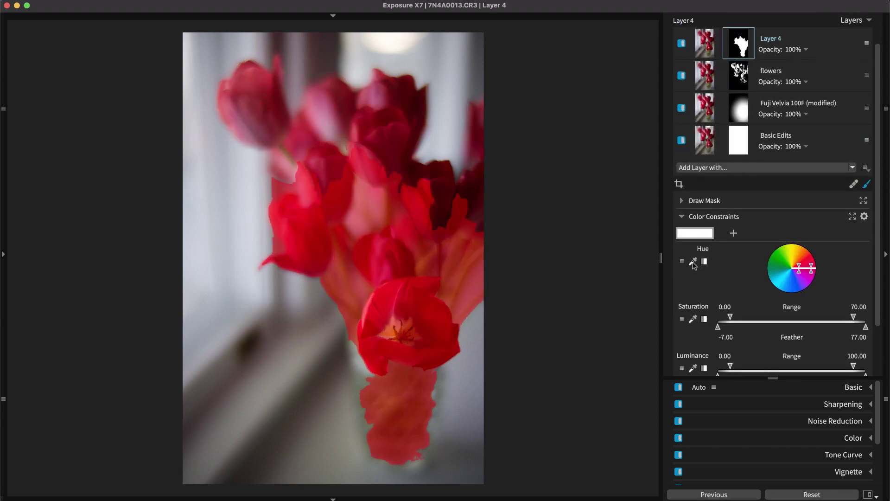
- Choose the green hue preset for Layer 4 and widen the range toward yellow
{"action": "left_click", "coordinate": [682, 262]}
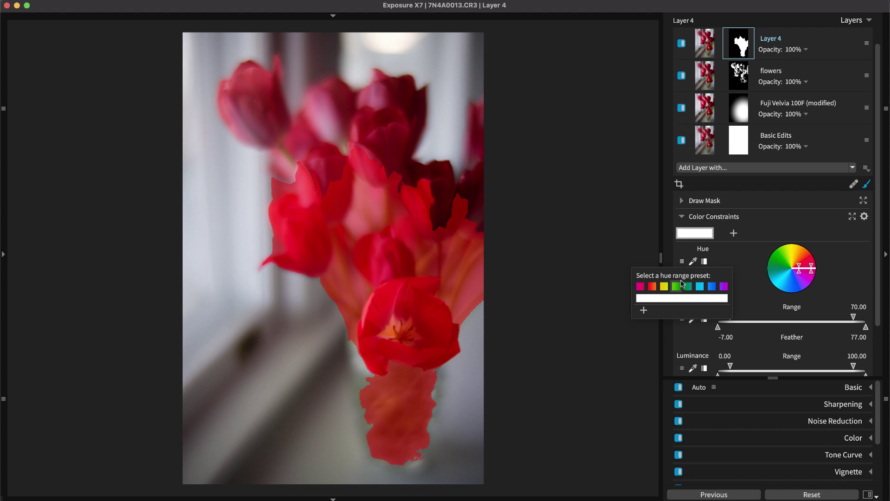
{"action": "left_click", "coordinate": [676, 286]}
{"action": "mouse_move", "coordinate": [786, 266]}
{"action": "left_mouse_down"}
{"action": "mouse_move", "coordinate": [783, 291]}
{"action": "mouse_move", "coordinate": [773, 275]}
{"action": "mouse_move", "coordinate": [778, 281]}
{"action": "left_mouse_up"}
{"action": "left_click_drag", "start_coordinate": [787, 250], "coordinate": [797, 248]}
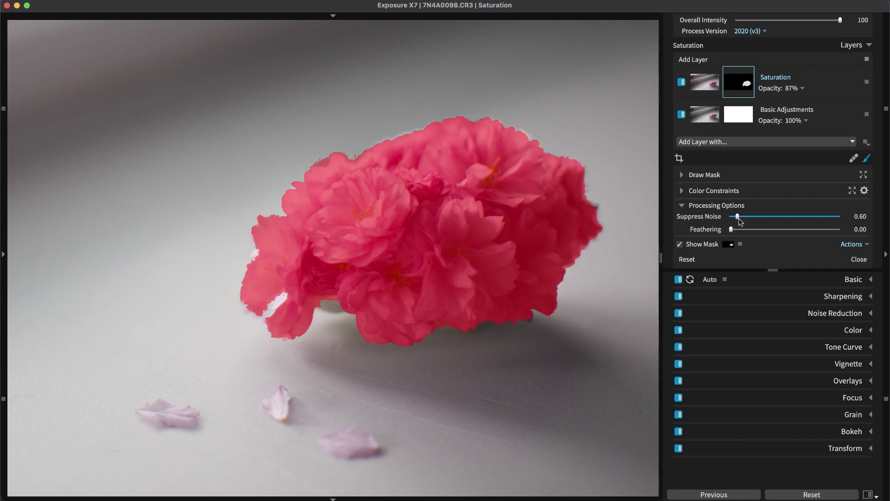
- Set Suppress Noise to 7.06 and Feathering to 4.91, then turn off Show Mask
{"action": "left_click_drag", "start_coordinate": [739, 220], "coordinate": [807, 214]}
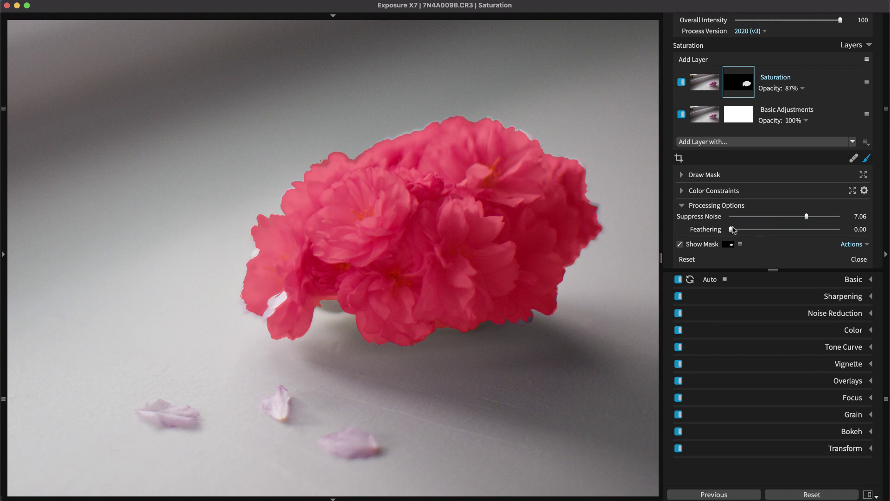
{"action": "left_click_drag", "start_coordinate": [731, 230], "coordinate": [784, 233]}
{"action": "left_click", "coordinate": [681, 245]}
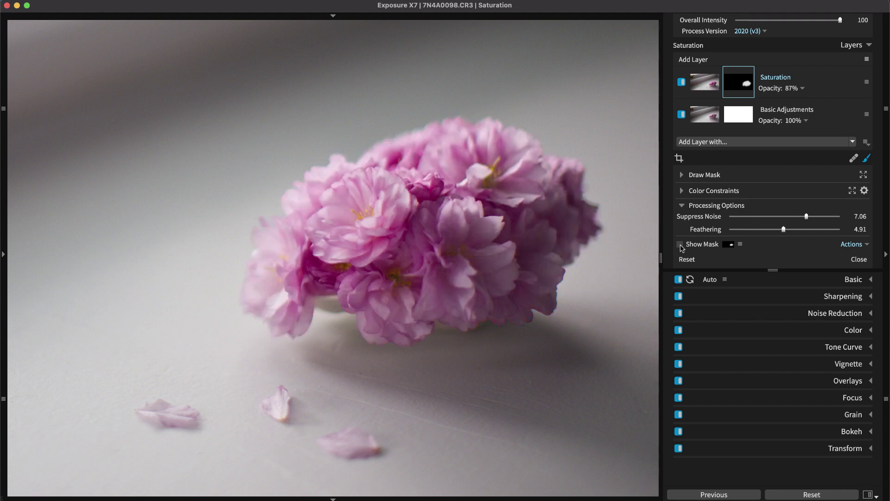
{"action": "left_click", "coordinate": [684, 83]}
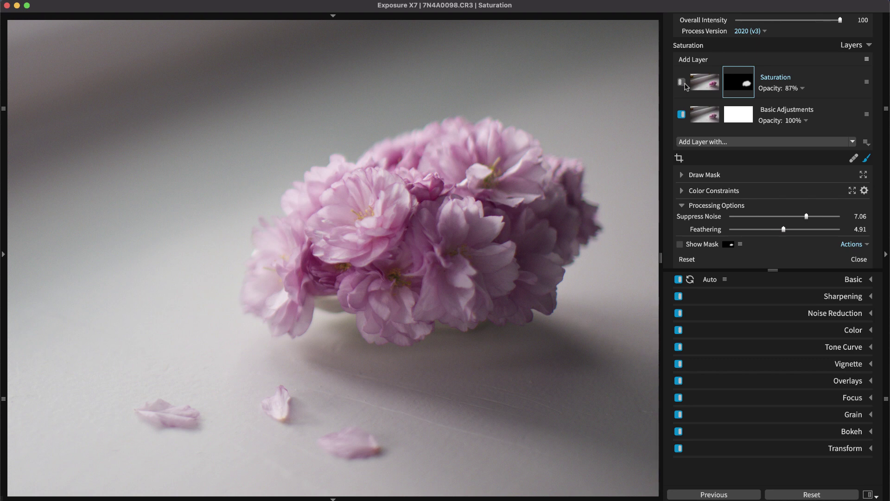
{"action": "left_click", "coordinate": [685, 84]}
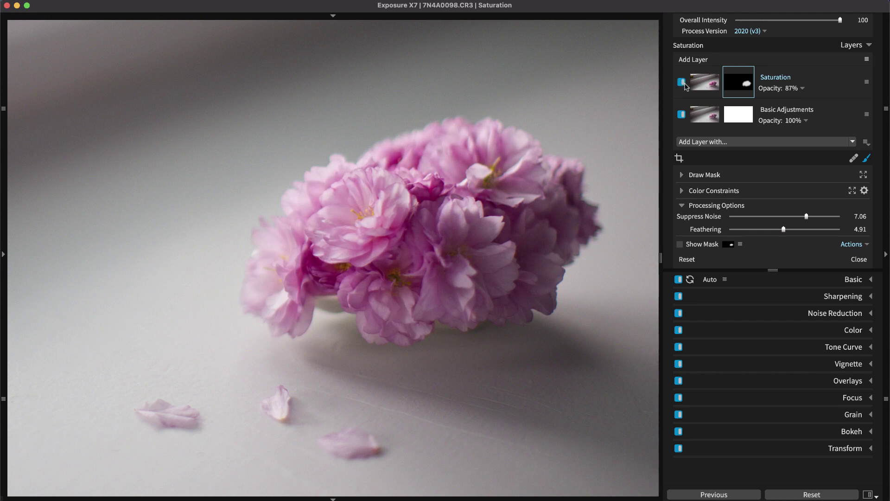